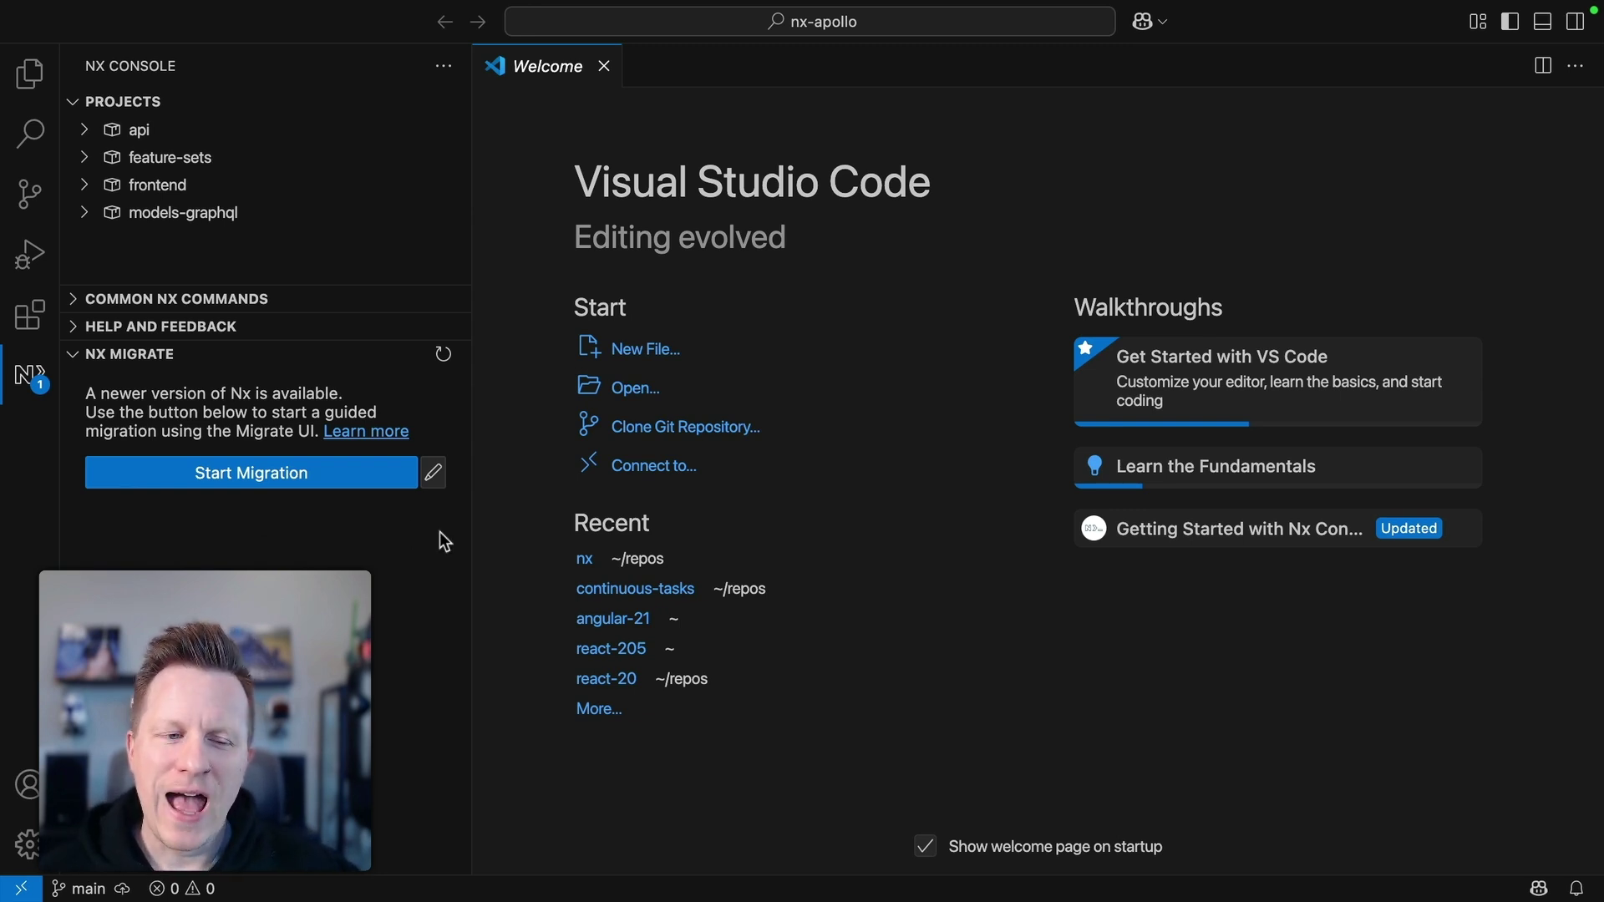
- Pick 20.8.1 as the Nx target version and start migrating with no extra flags
left_click(432, 475)
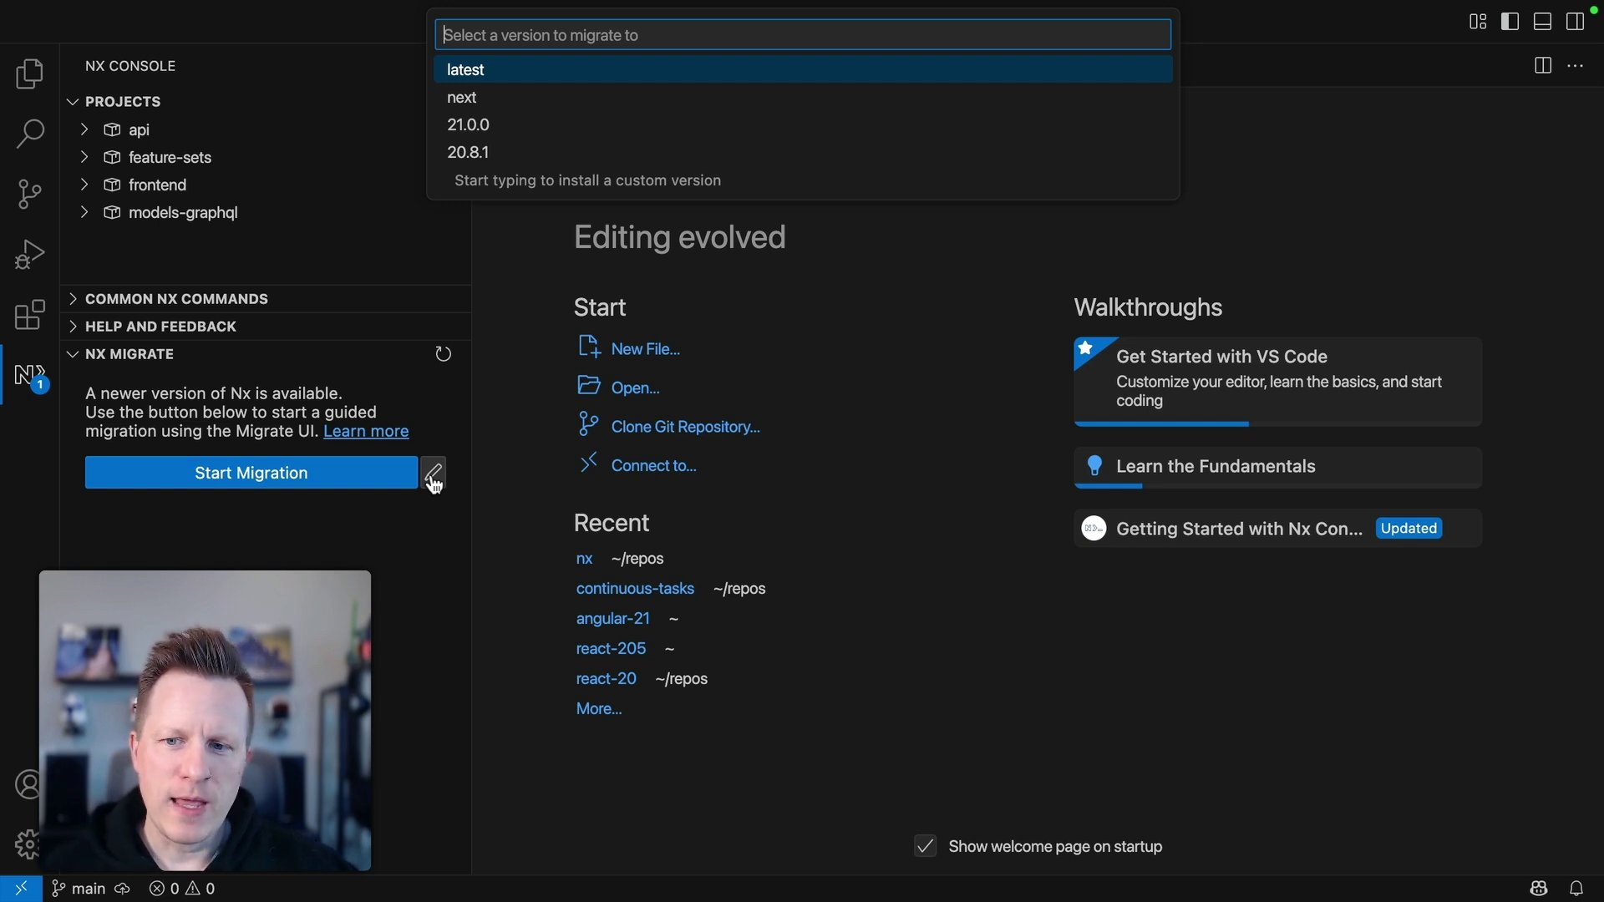
left_click(512, 154)
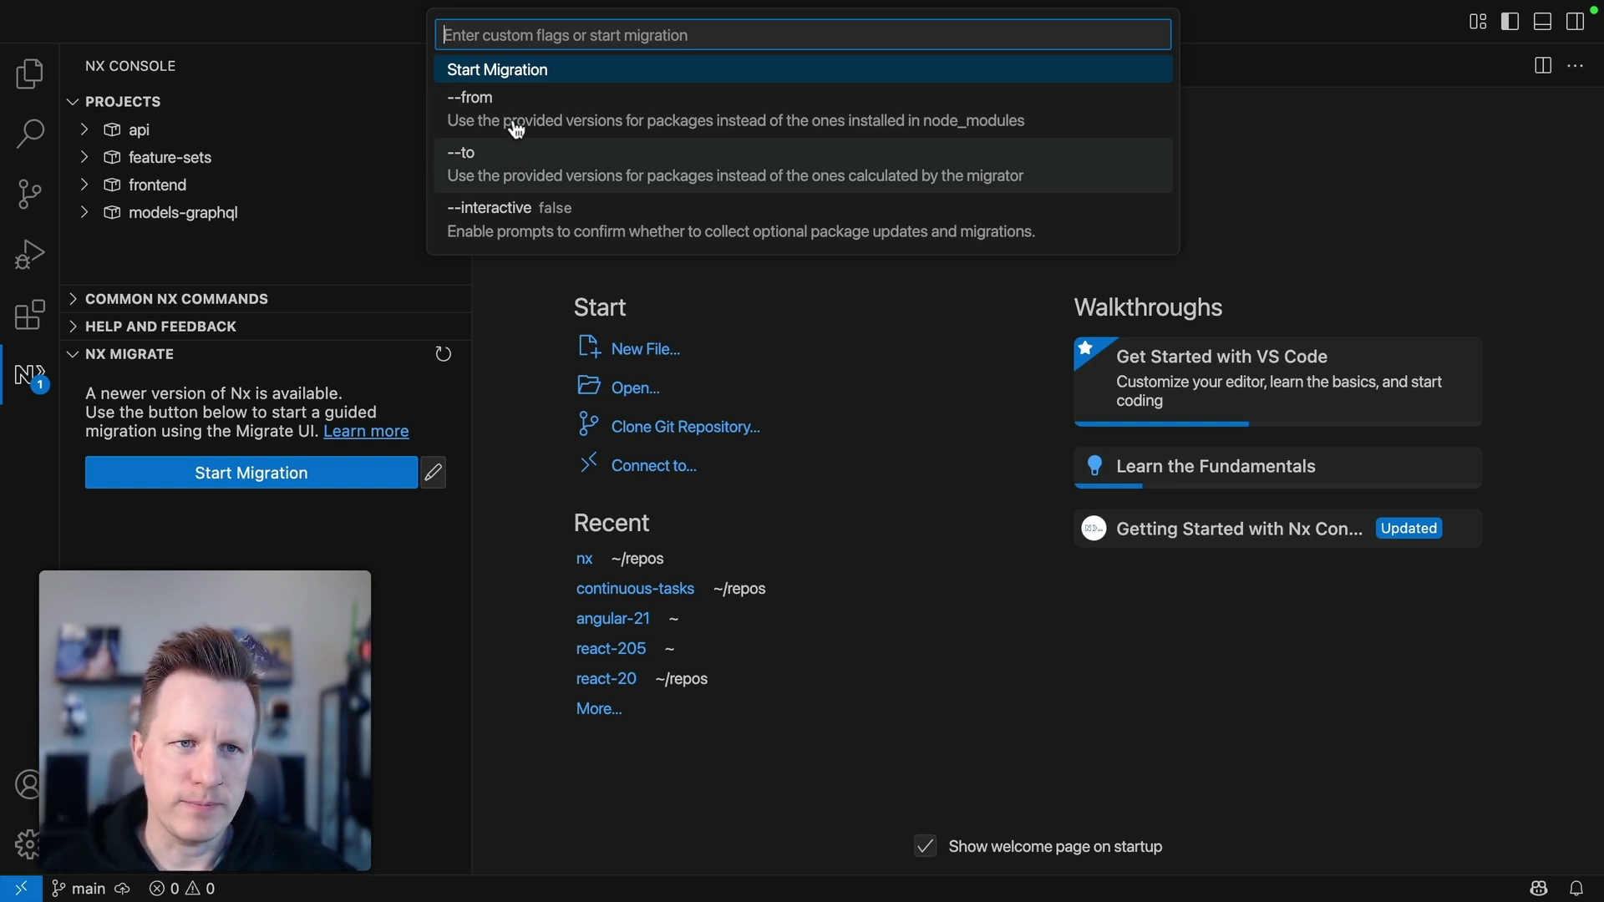
left_click(515, 72)
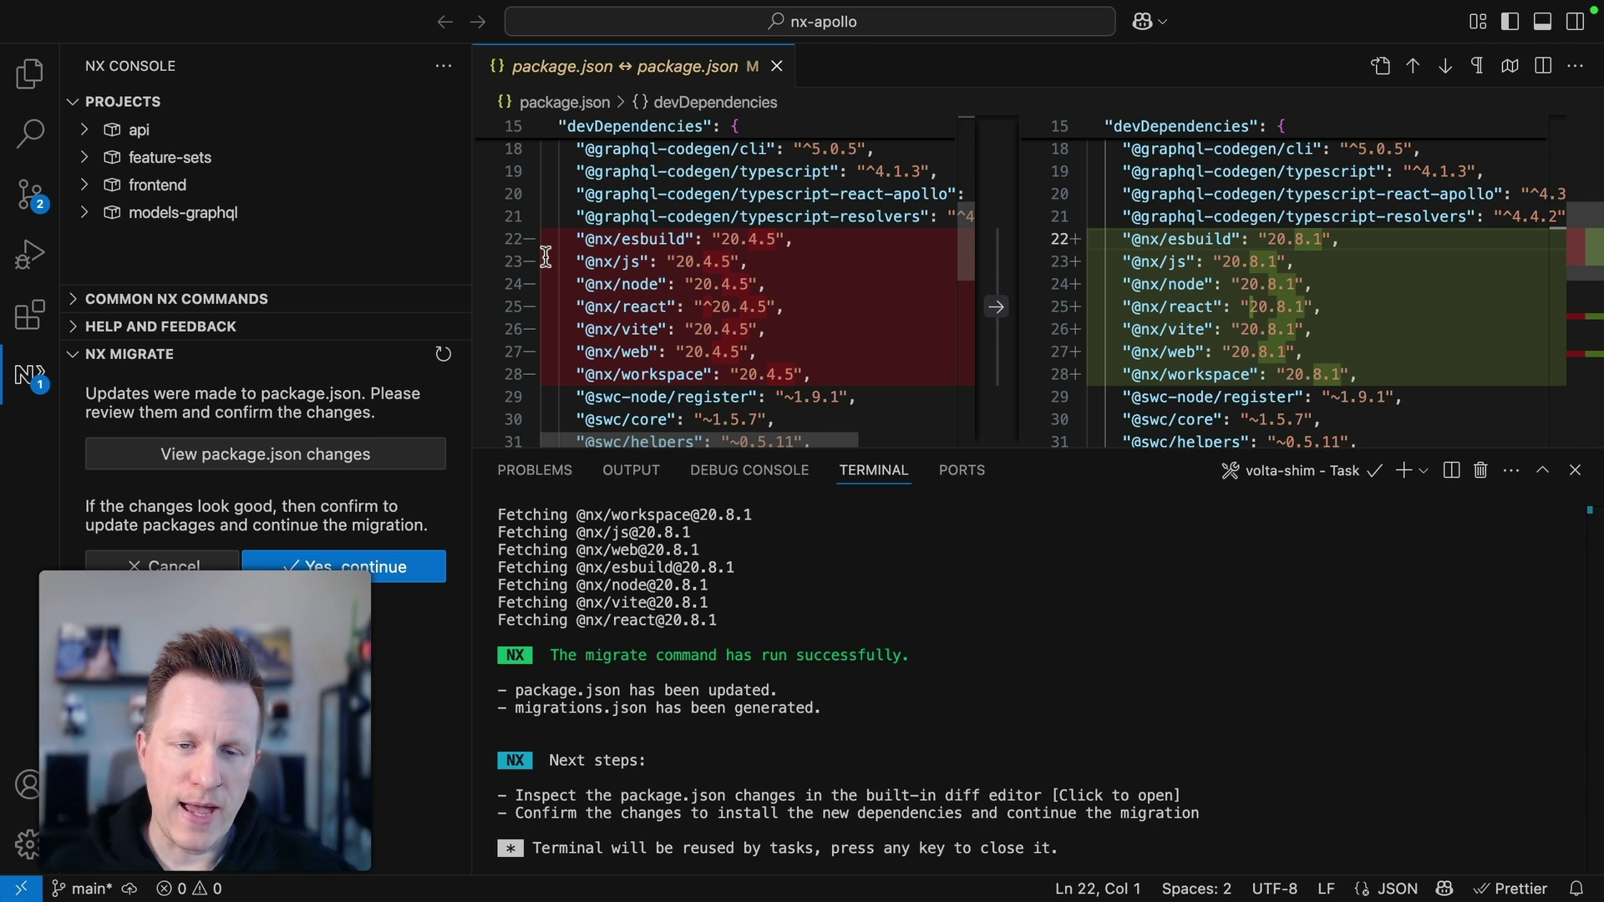
scroll(706, 273, "down", 1)
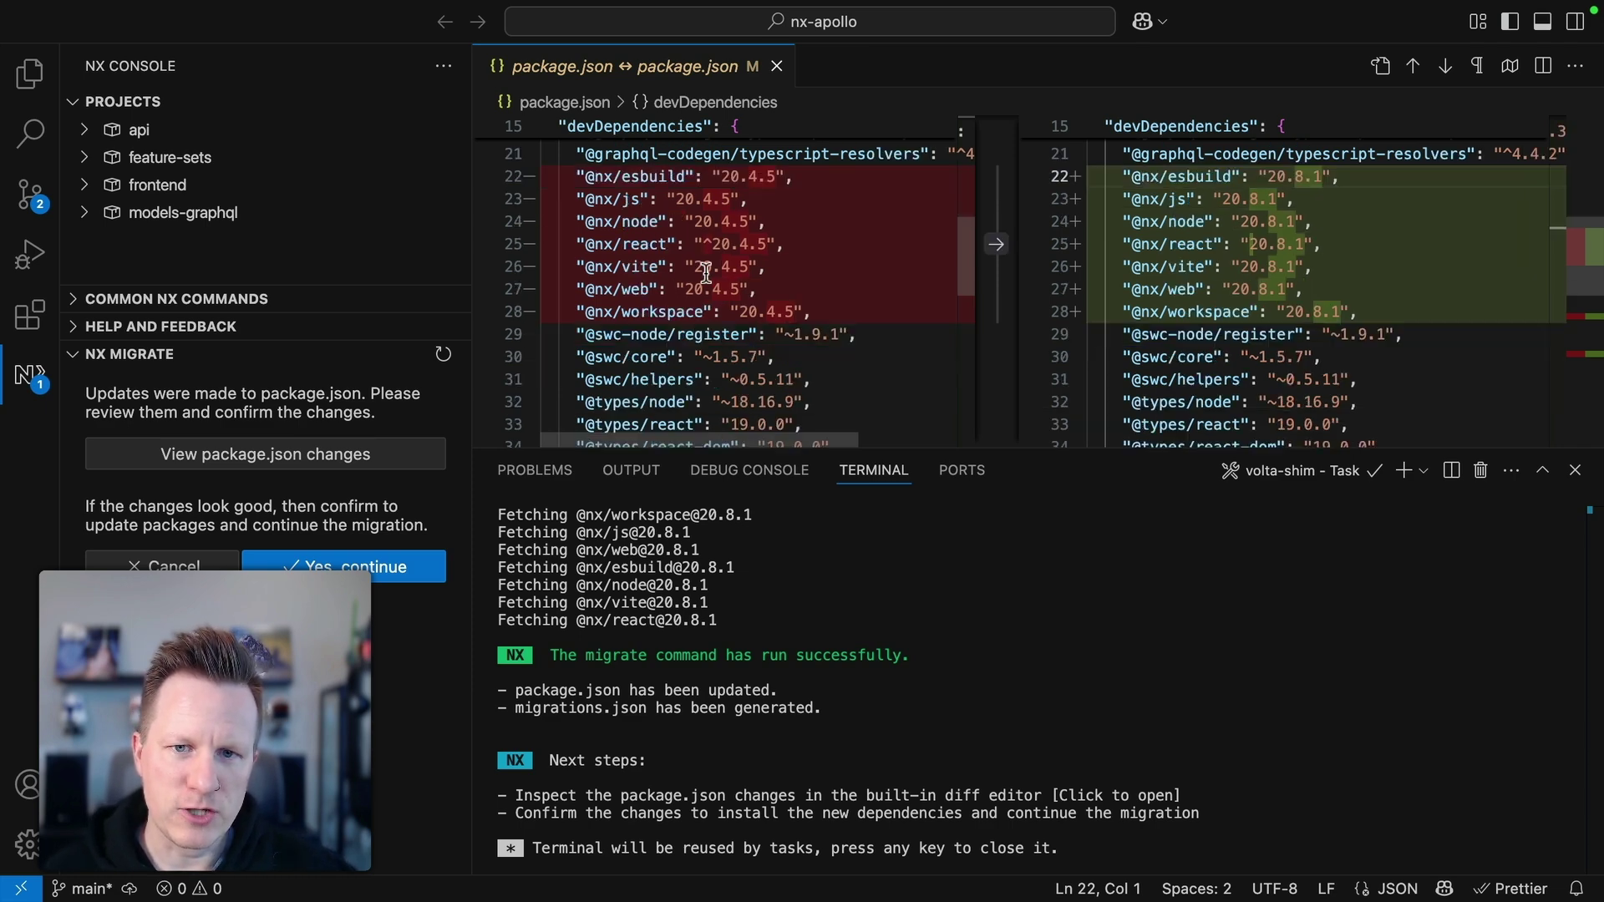
scroll(705, 273, "down", 4)
scroll(706, 273, "down", 1)
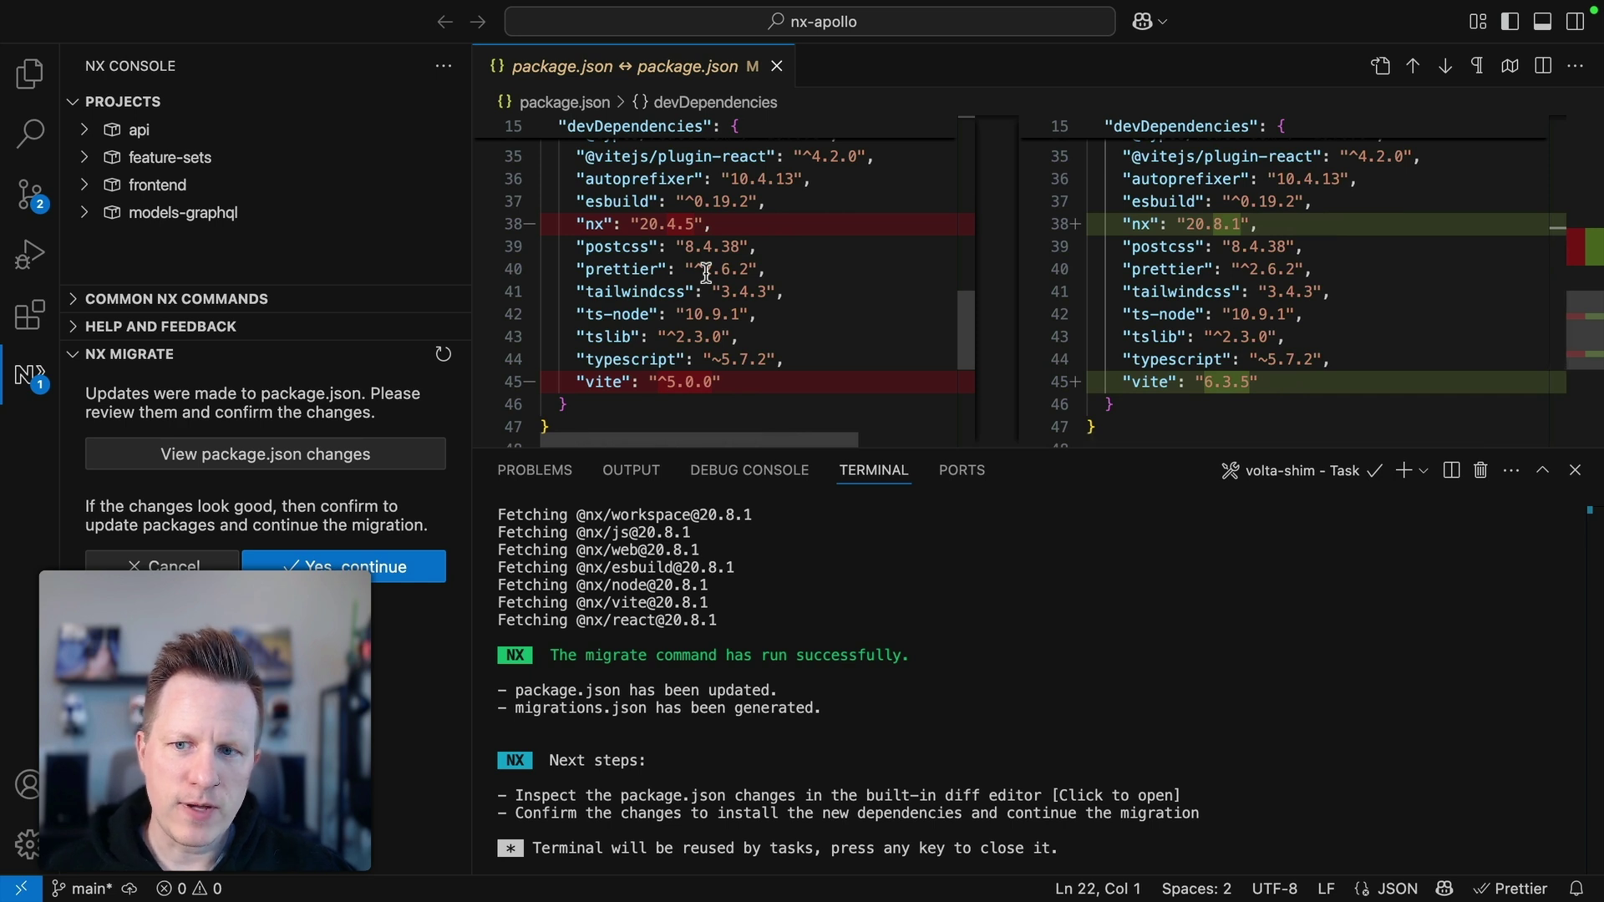
- Accept the package.json bump to 20.8.1 and install the dependencies
left_click(376, 577)
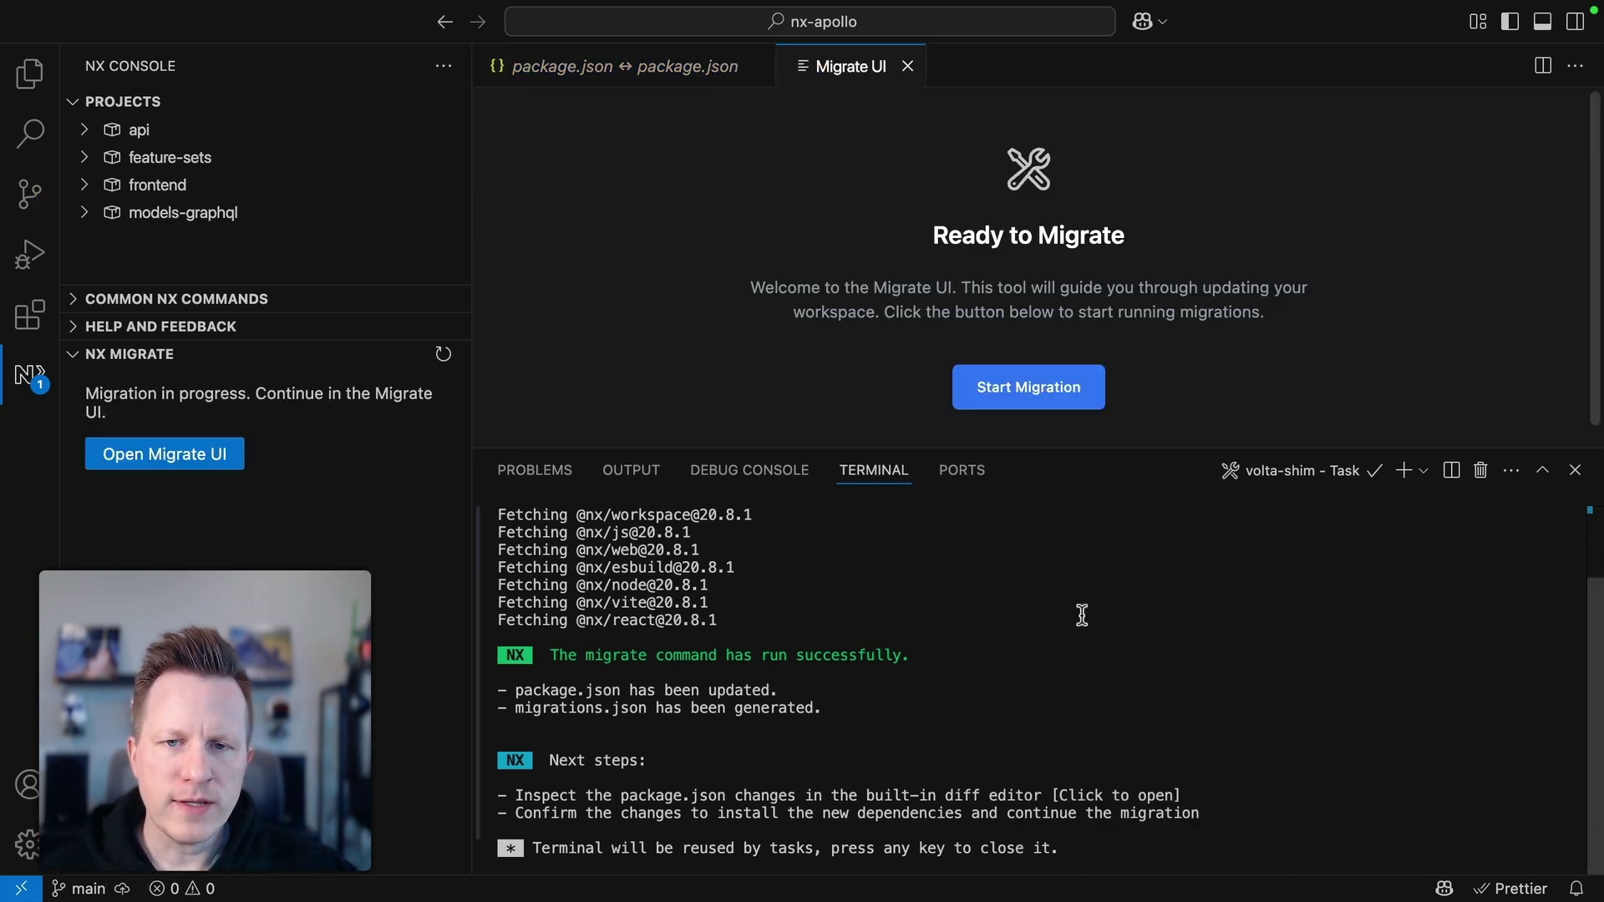
- Hide the terminal and begin running the individual Nx 20.8.1 migrations
left_click(1576, 471)
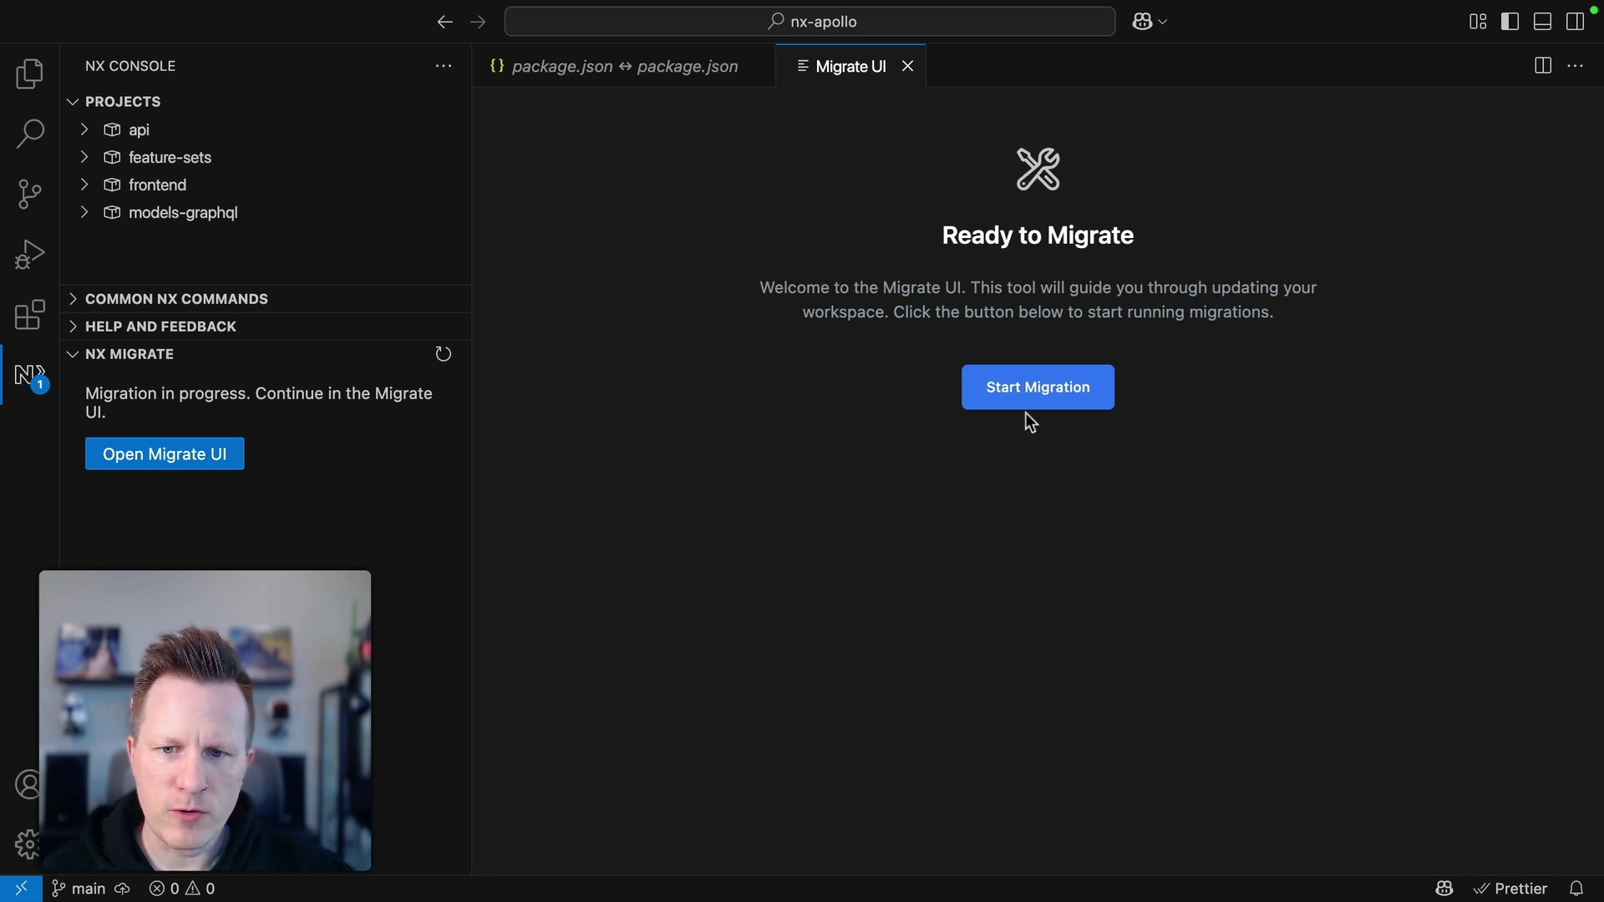
left_click(1031, 390)
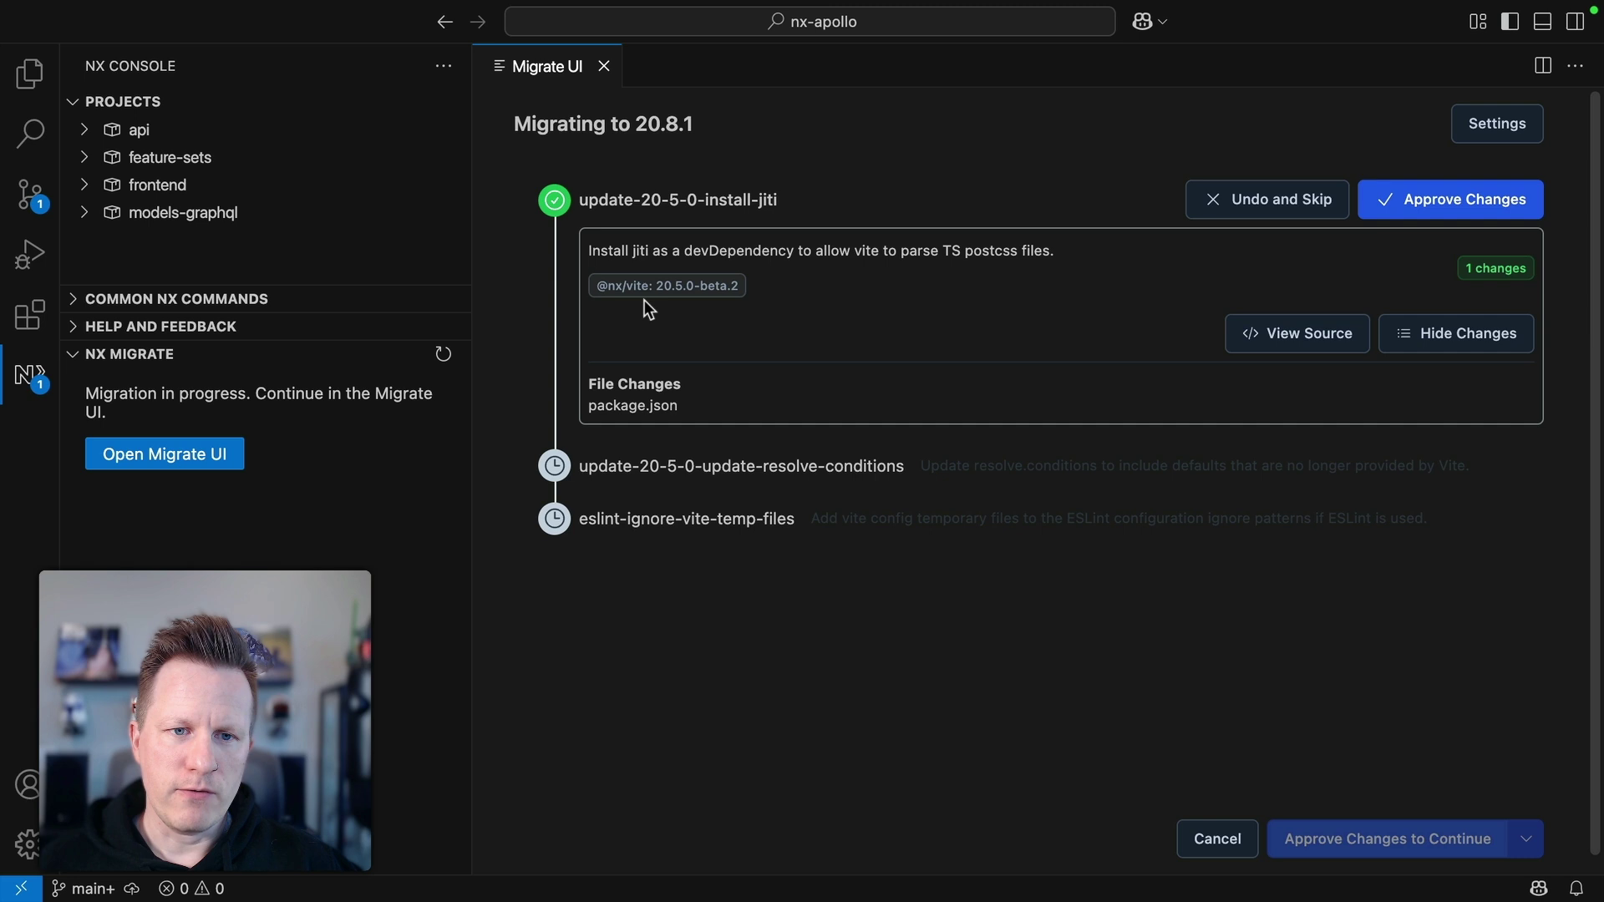
- Review the jiti addition in package.json, then skip the update-resolve-conditions migration
left_click(653, 407)
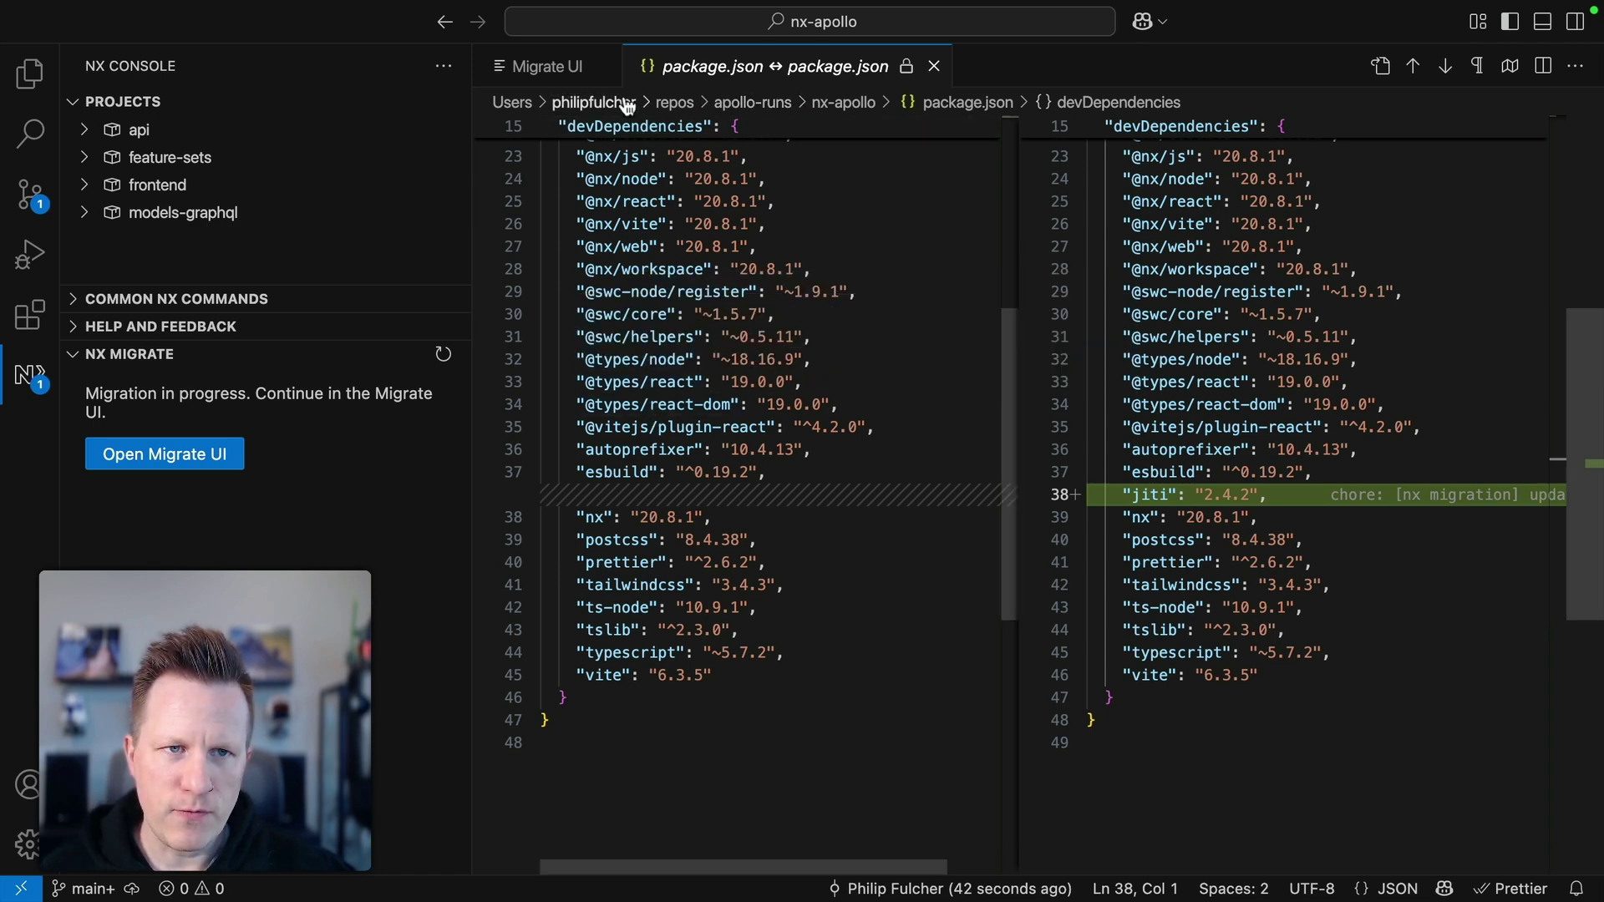
left_click(547, 65)
left_click(817, 570)
left_click(759, 697)
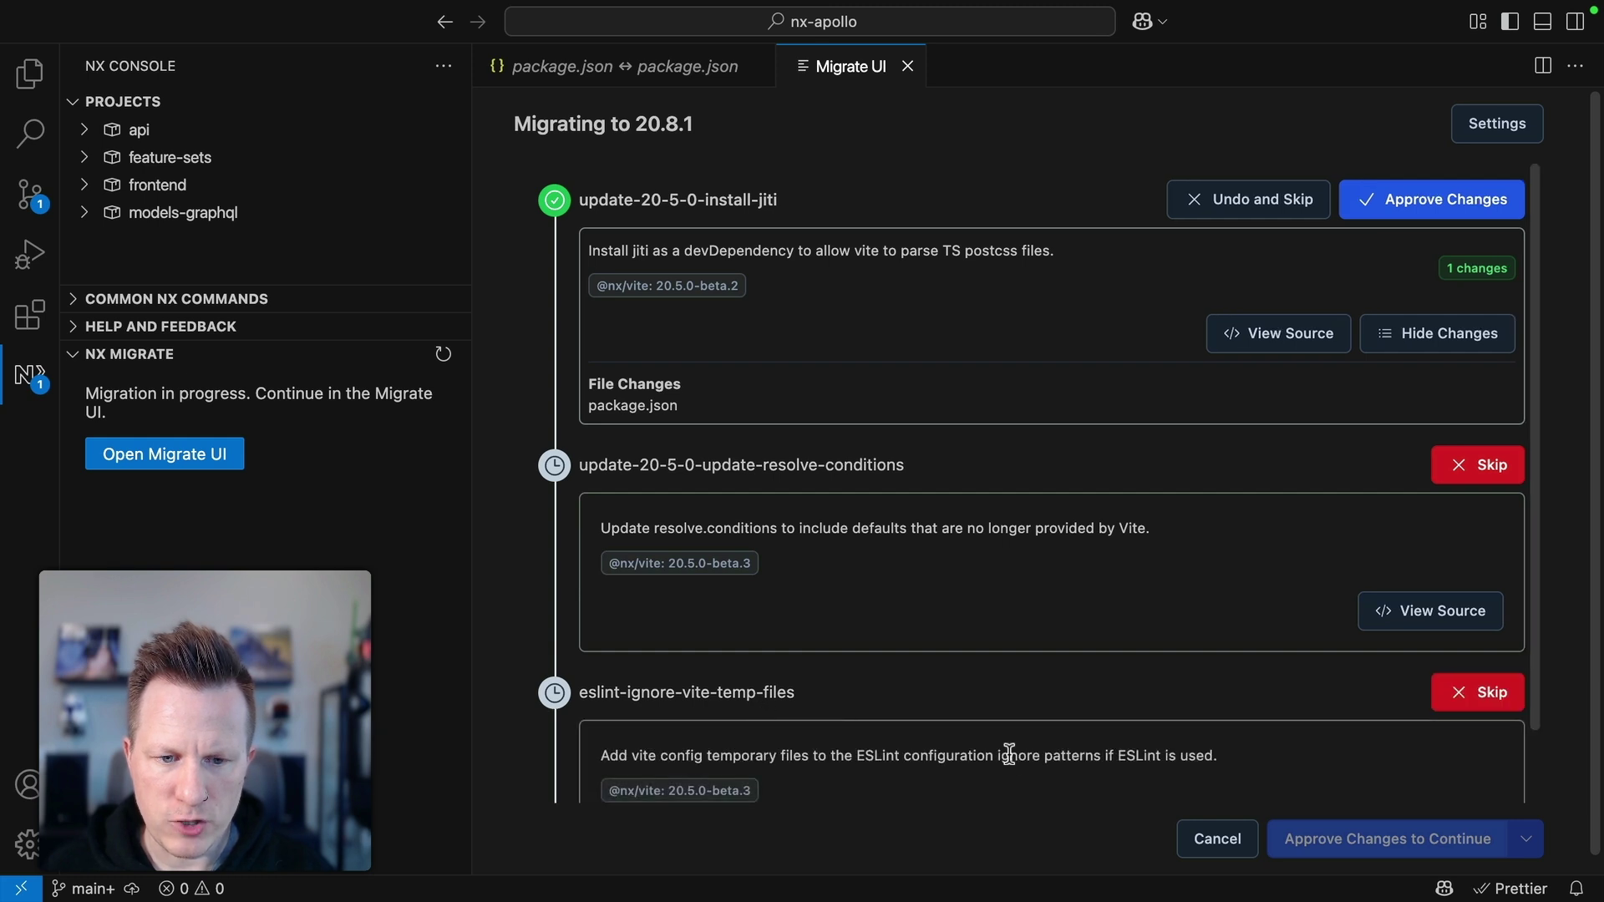
scroll(1009, 753, "down", 1)
scroll(1009, 753, "down", 1)
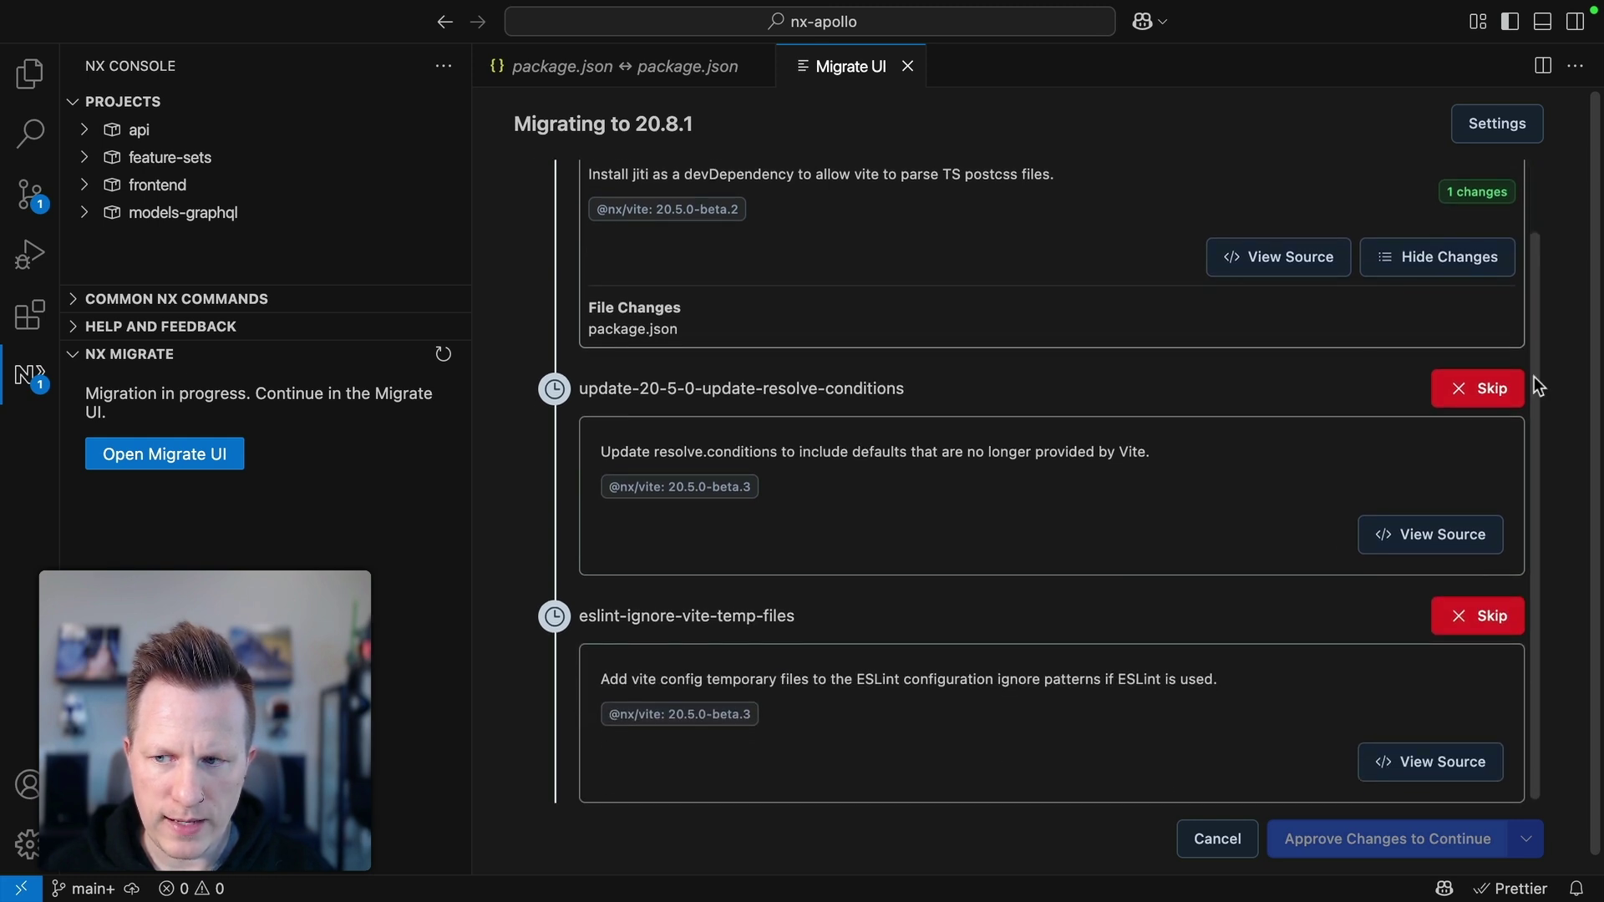
left_click(1461, 393)
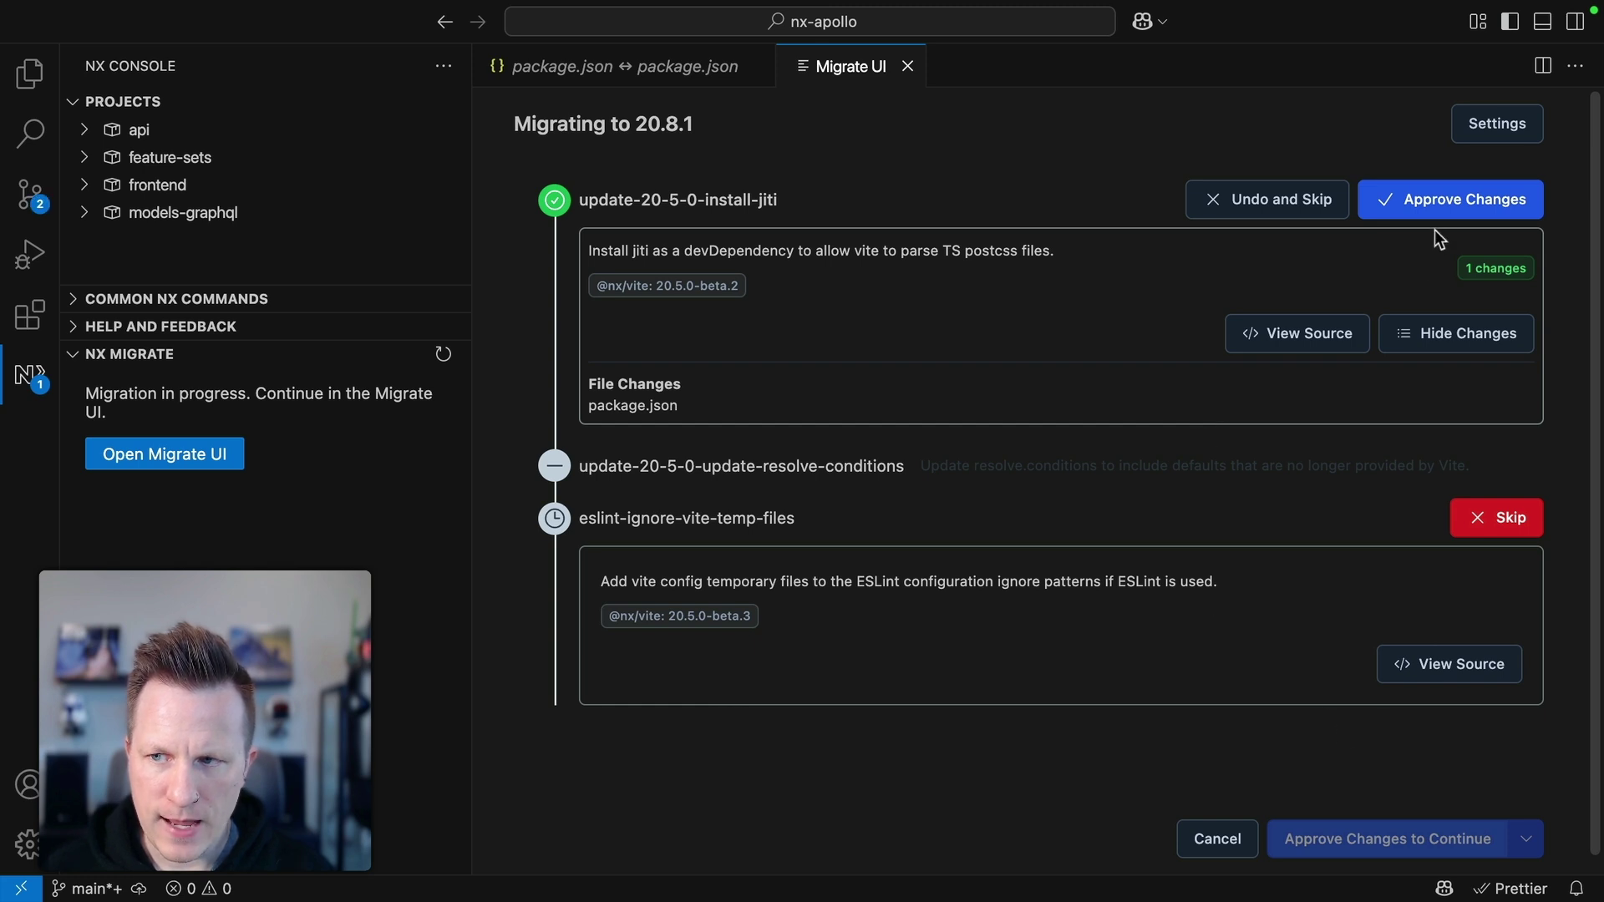
- Approve the jiti change, then finish the migration with squashed commits and confirm
left_click(1440, 208)
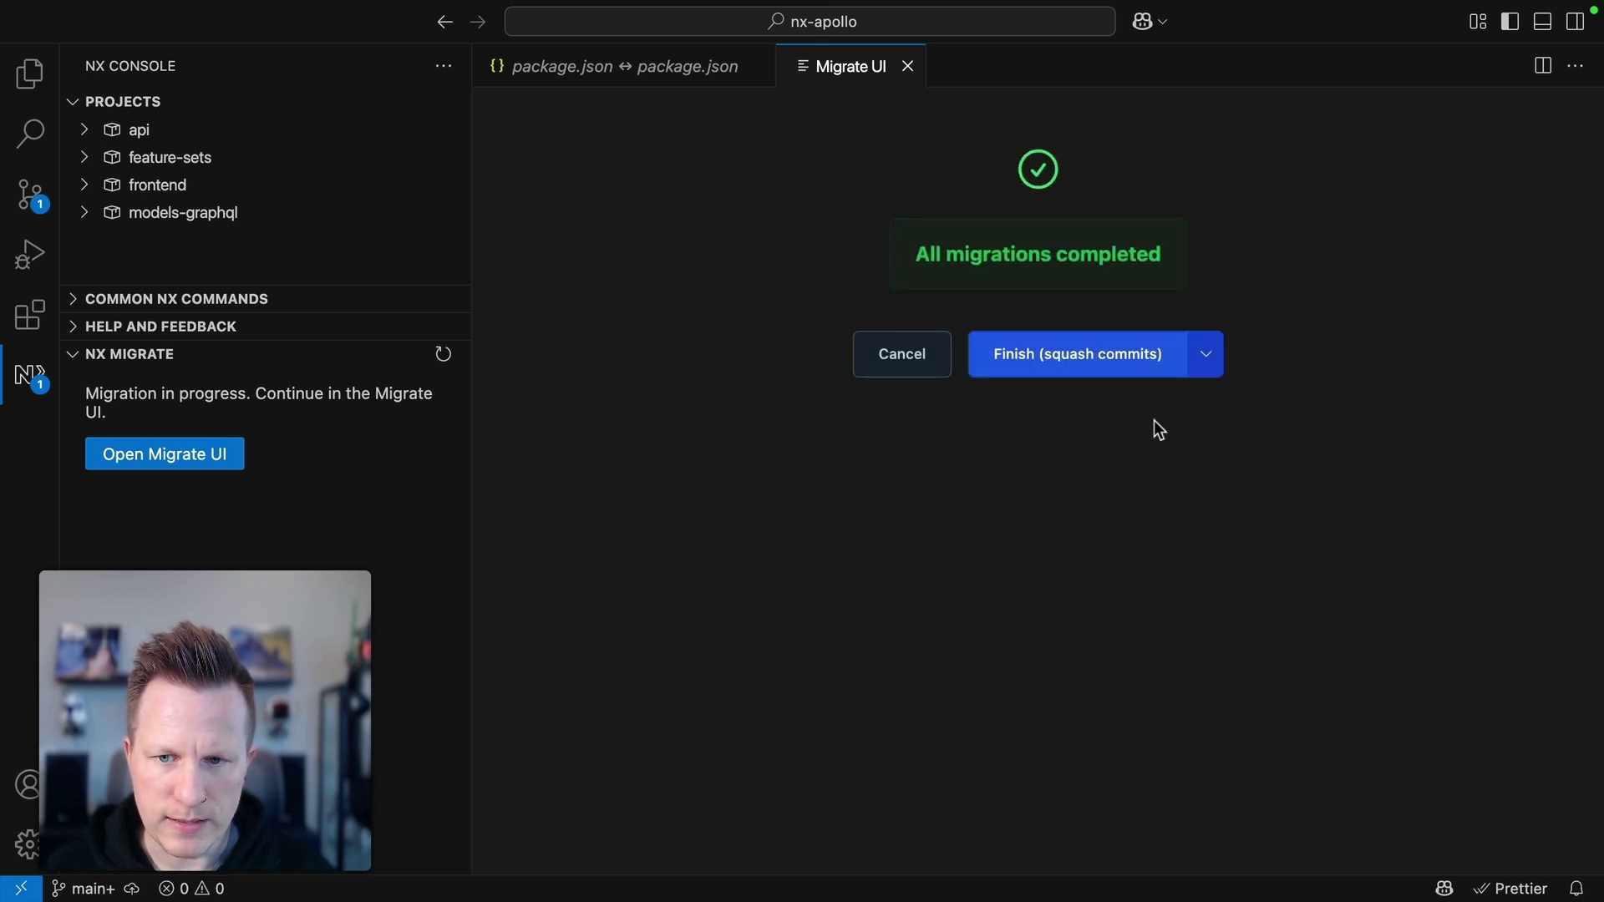
left_click(1211, 358)
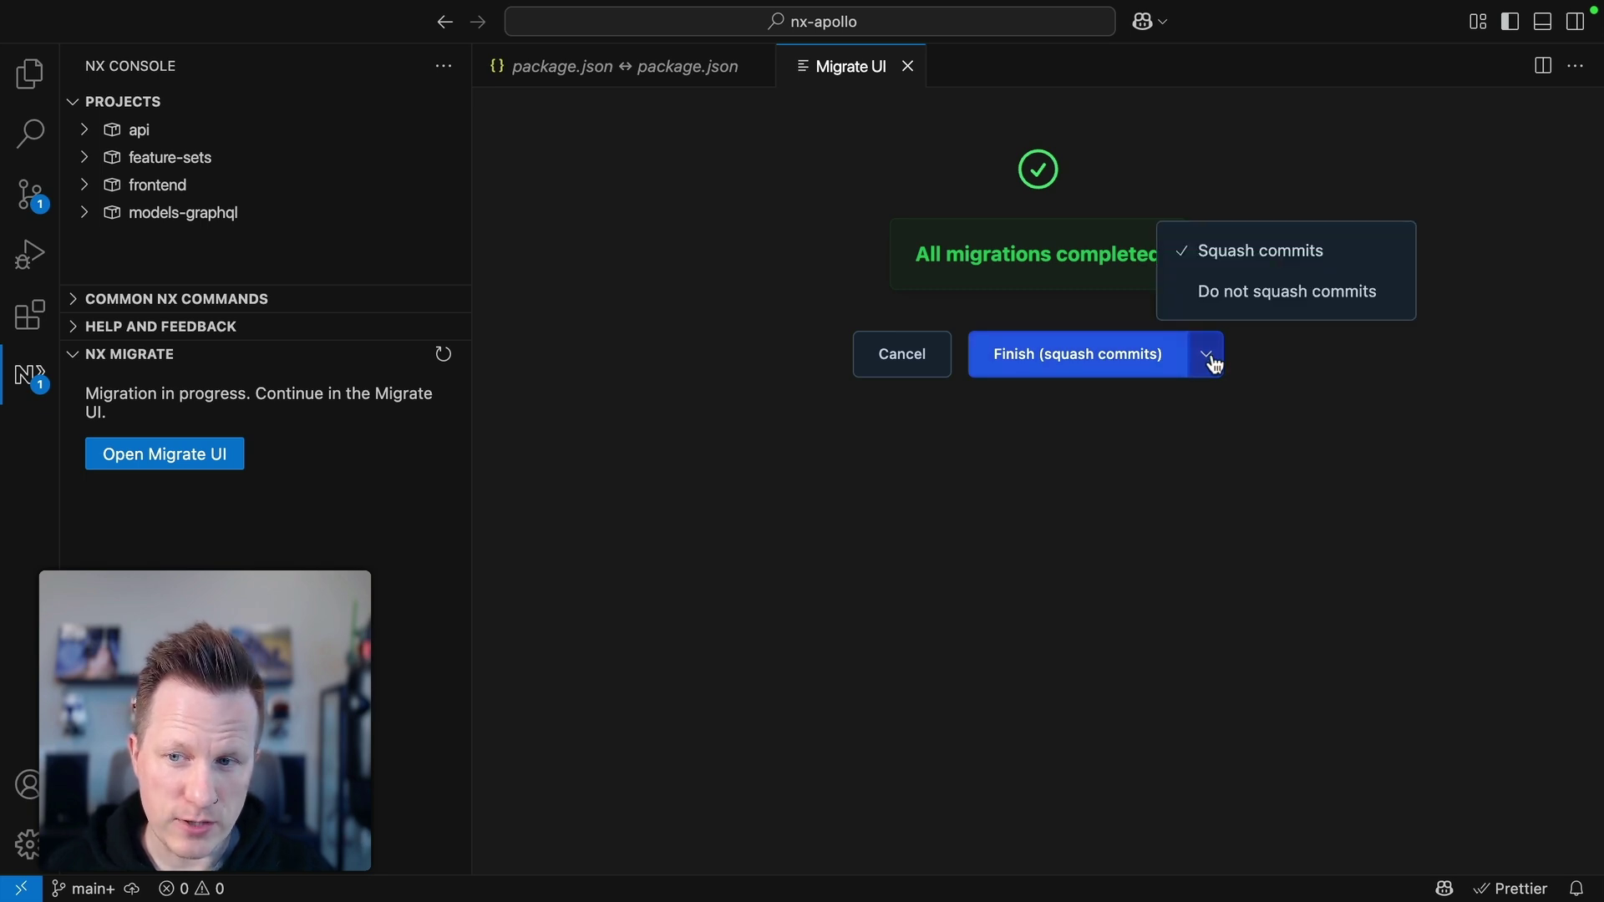
left_click(1214, 361)
left_click(1078, 364)
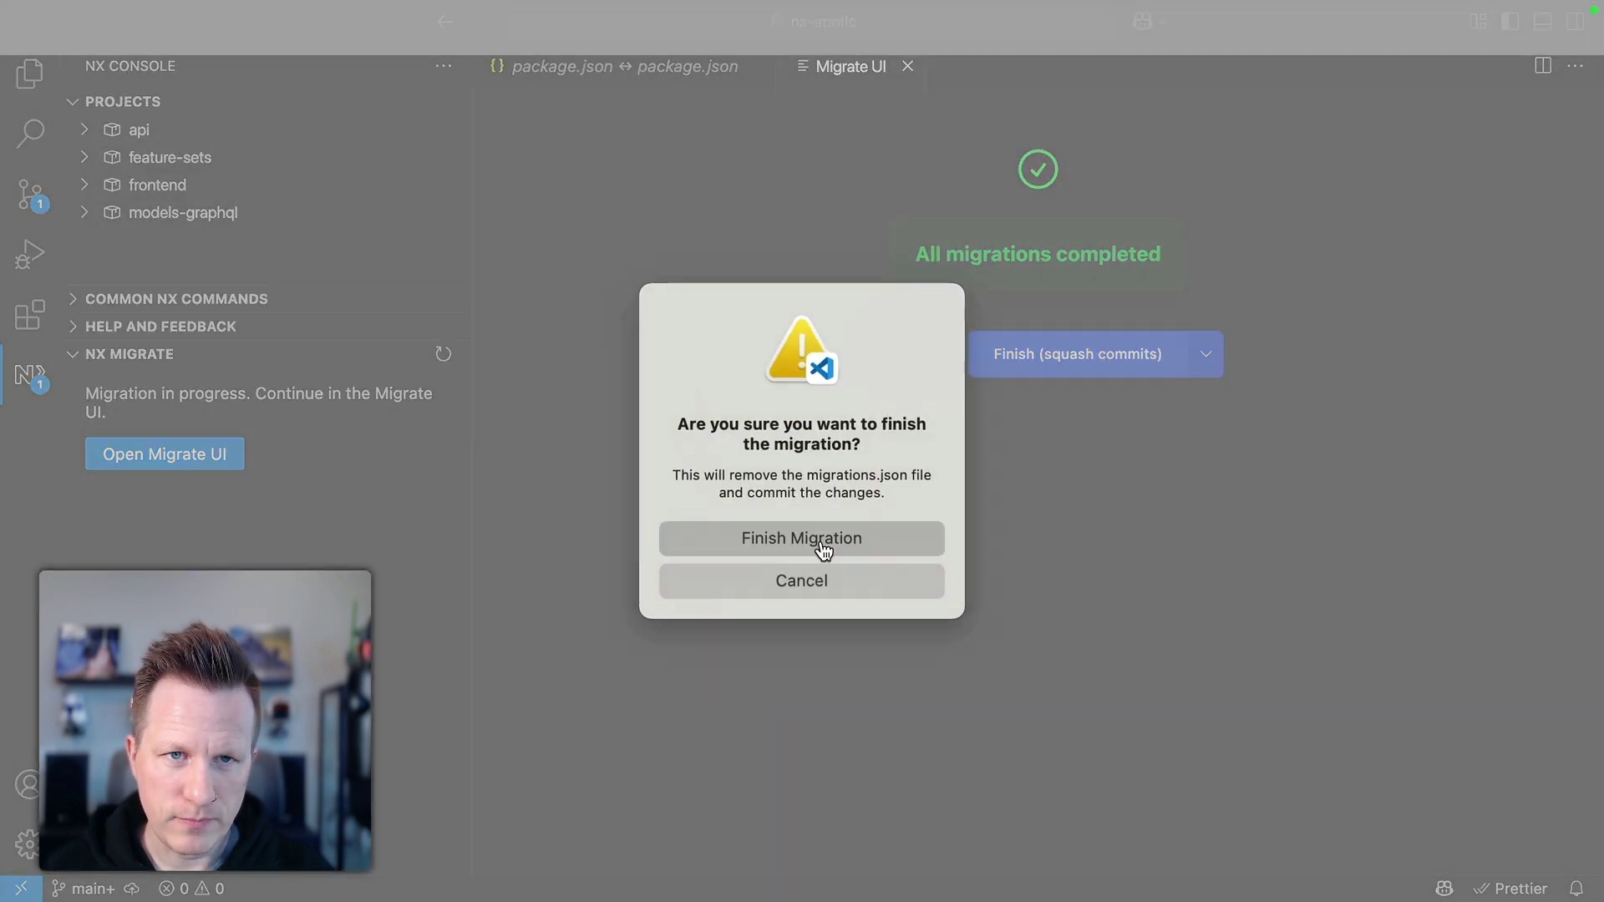
left_click(823, 549)
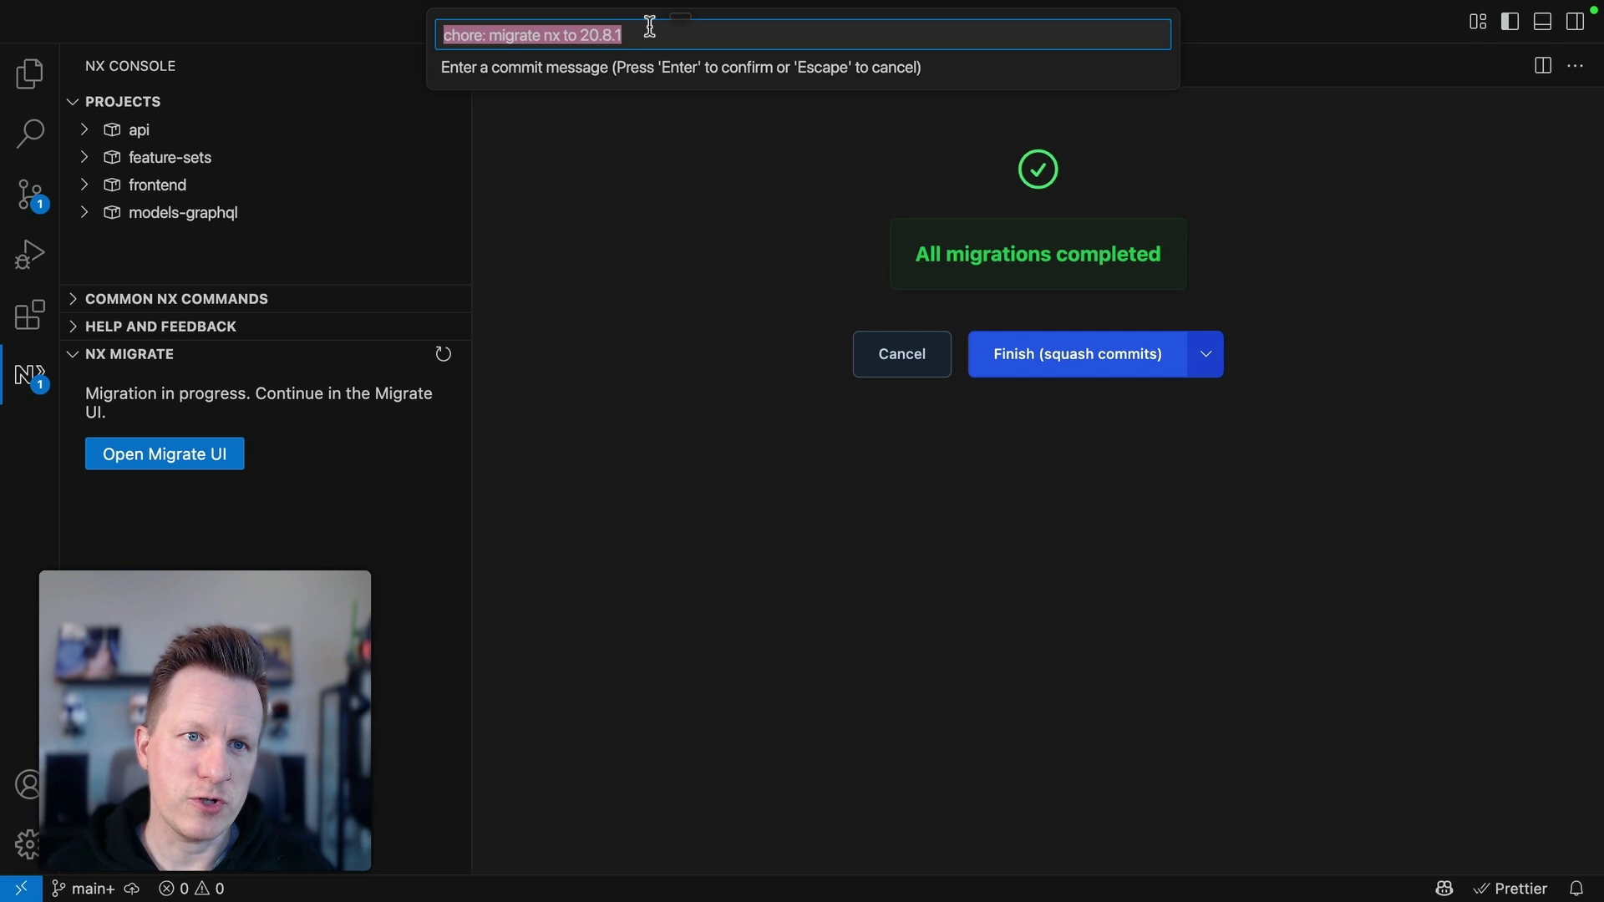
key("Return")
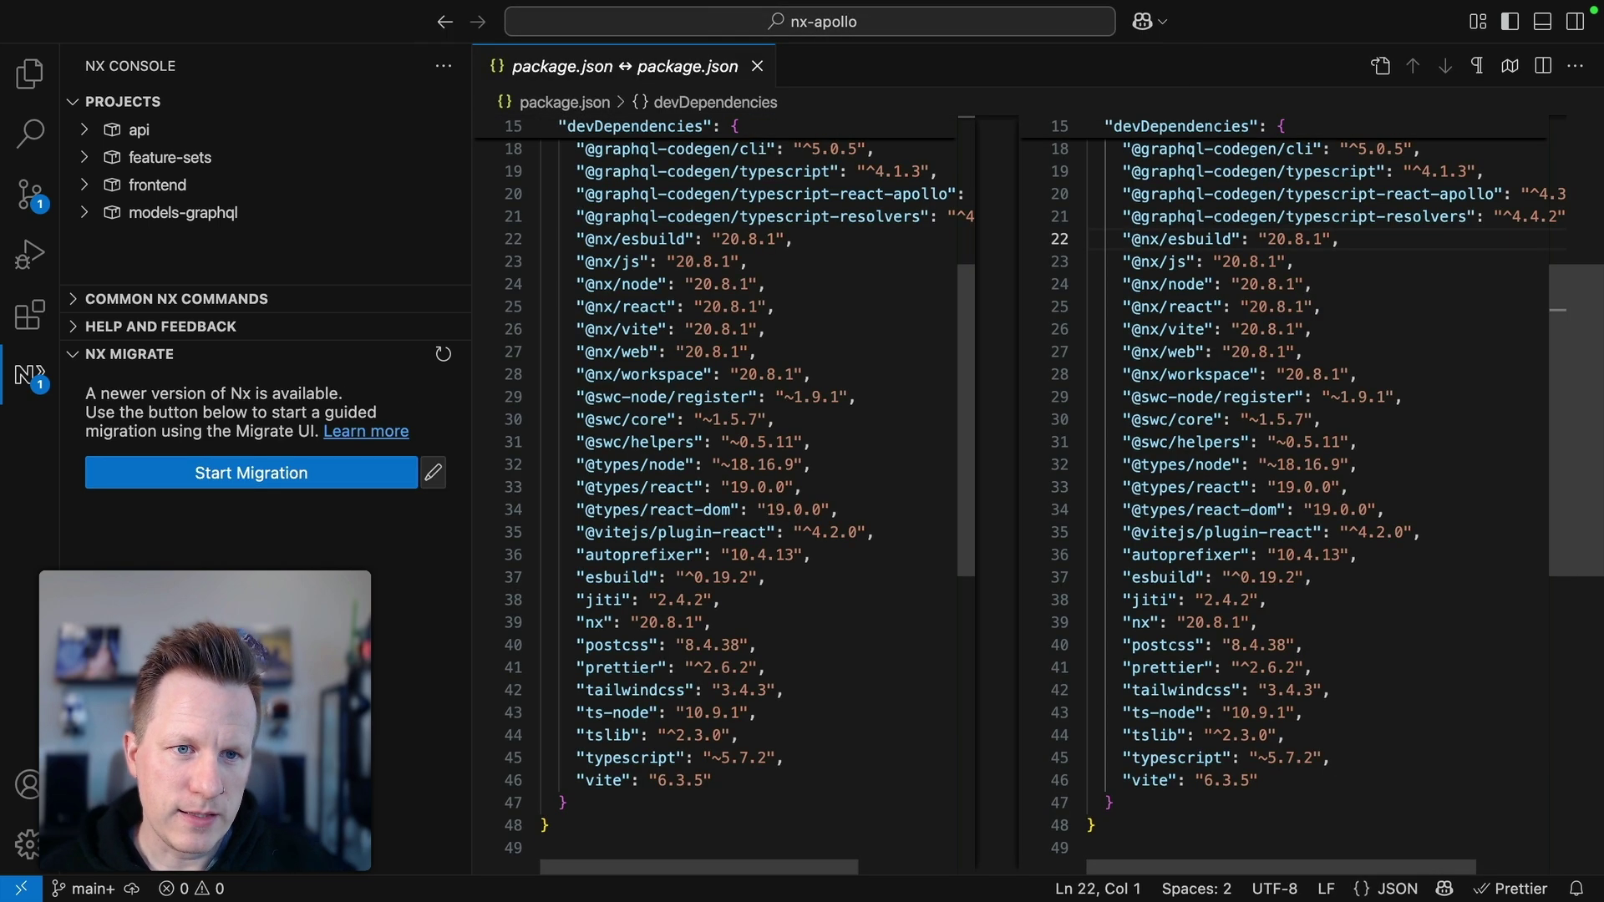